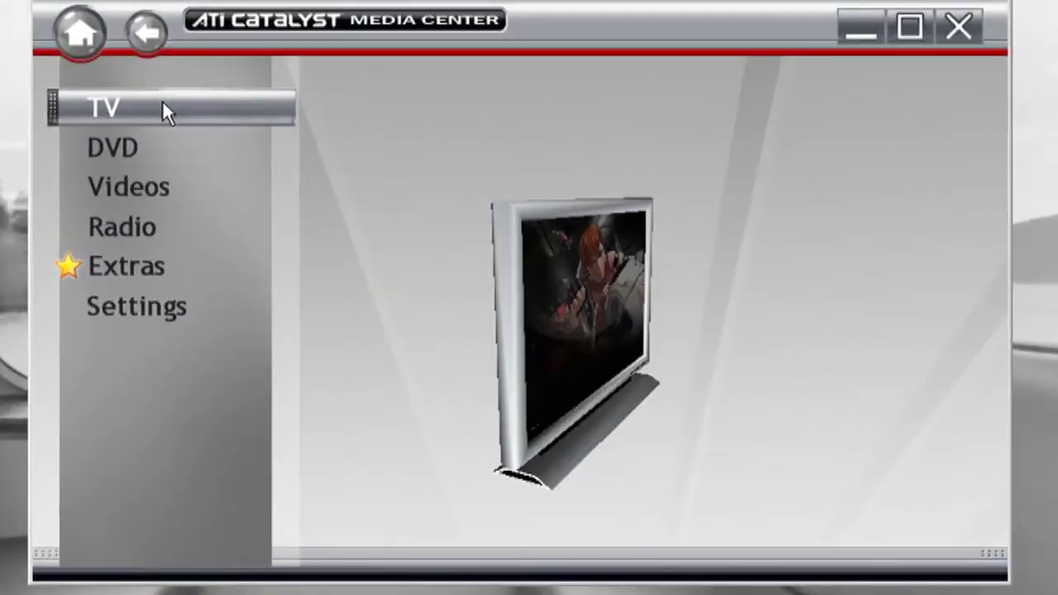
In Catalyst Media Center's TV section, switch the video input to Analog TV (Cable) 1 and open the EPG
{"action": "left_click", "coordinate": [179, 112]}
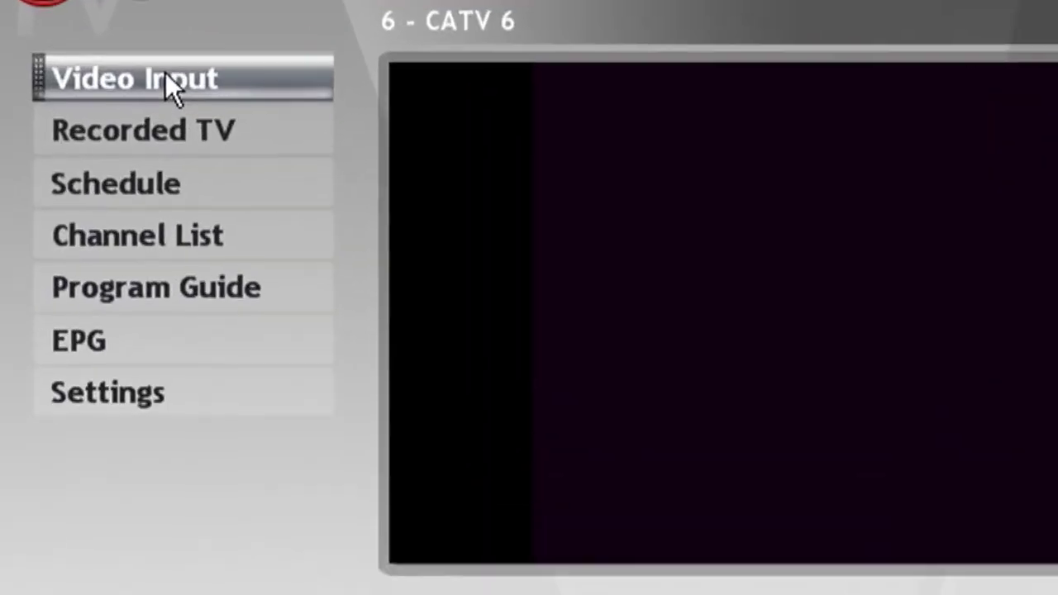
{"action": "left_click", "coordinate": [164, 114]}
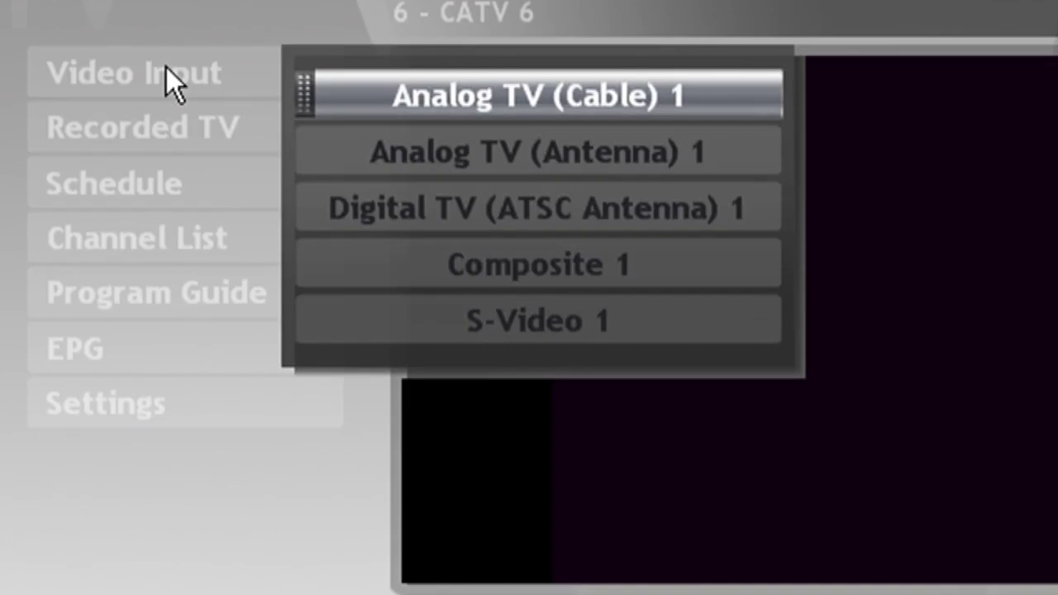
{"action": "left_click", "coordinate": [468, 96]}
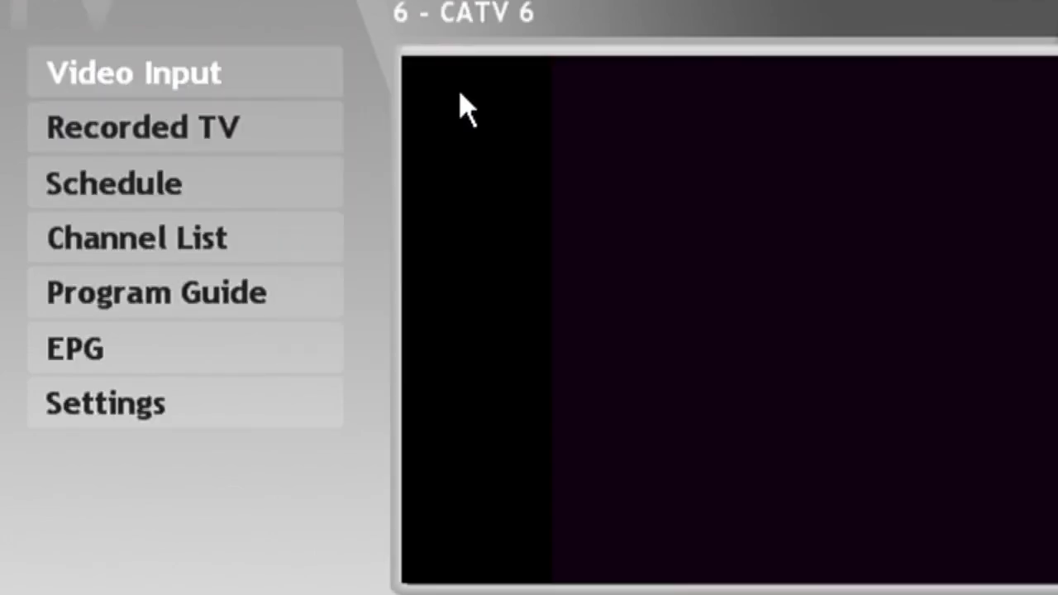
{"action": "left_click", "coordinate": [357, 369]}
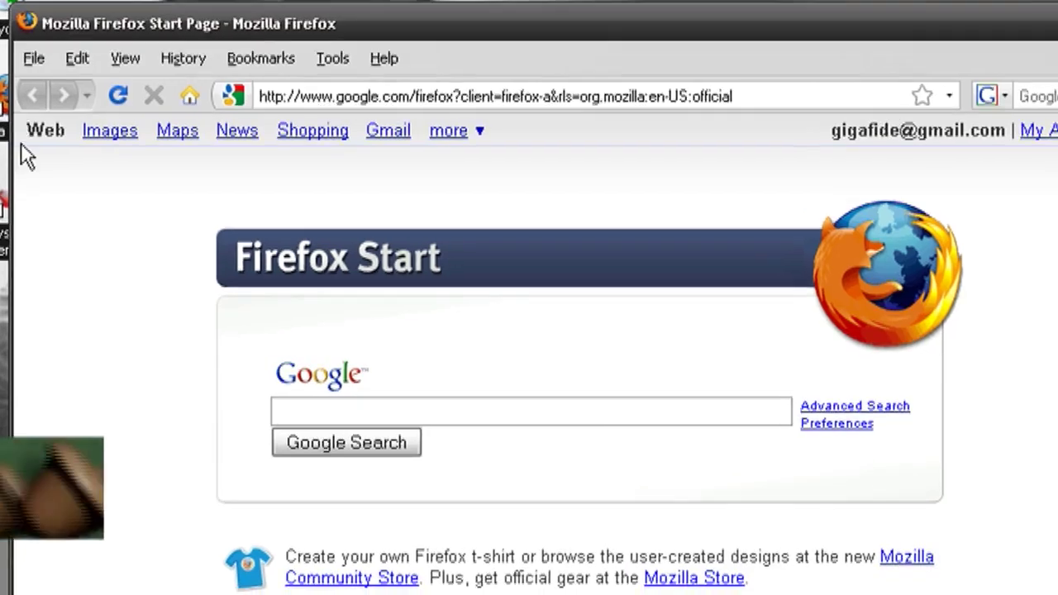
Search Google for 'dvd flick' and download the DVD Flick installer from its download page
{"action": "type", "text": "dvd flick"}
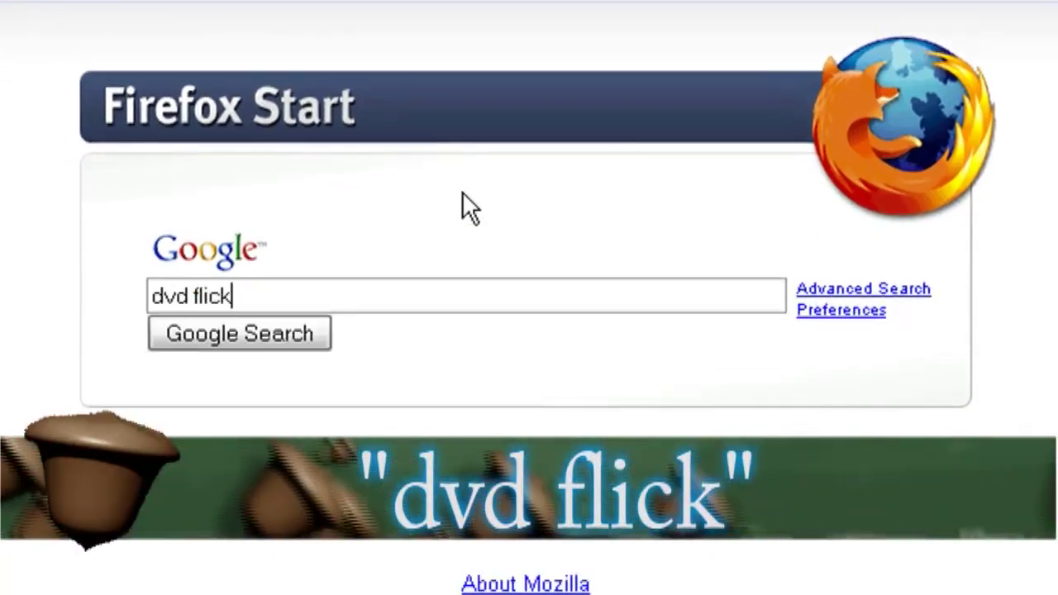
{"action": "key", "text": "Return"}
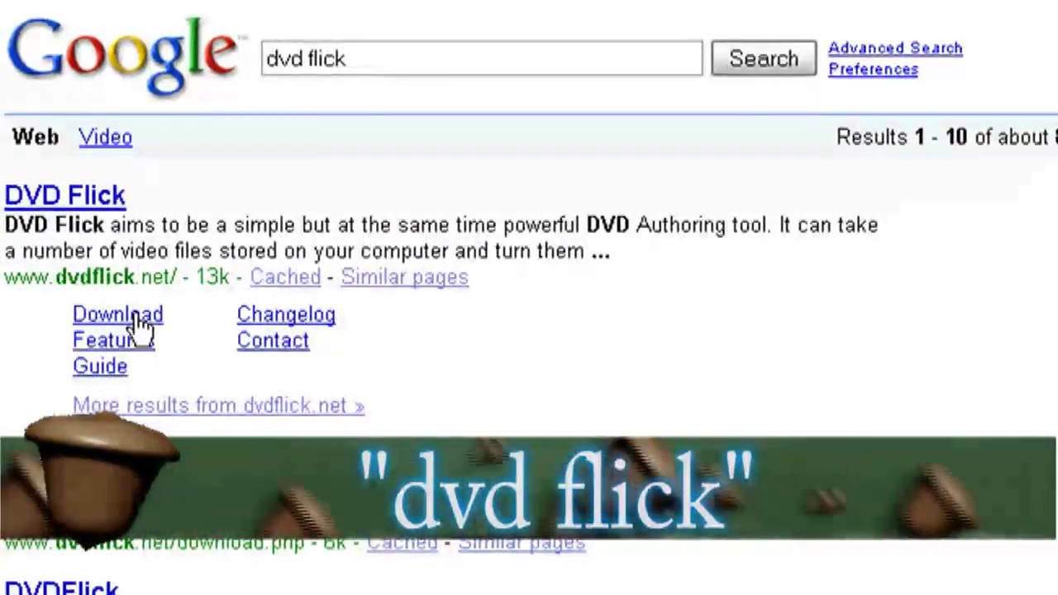
{"action": "left_click", "coordinate": [139, 321]}
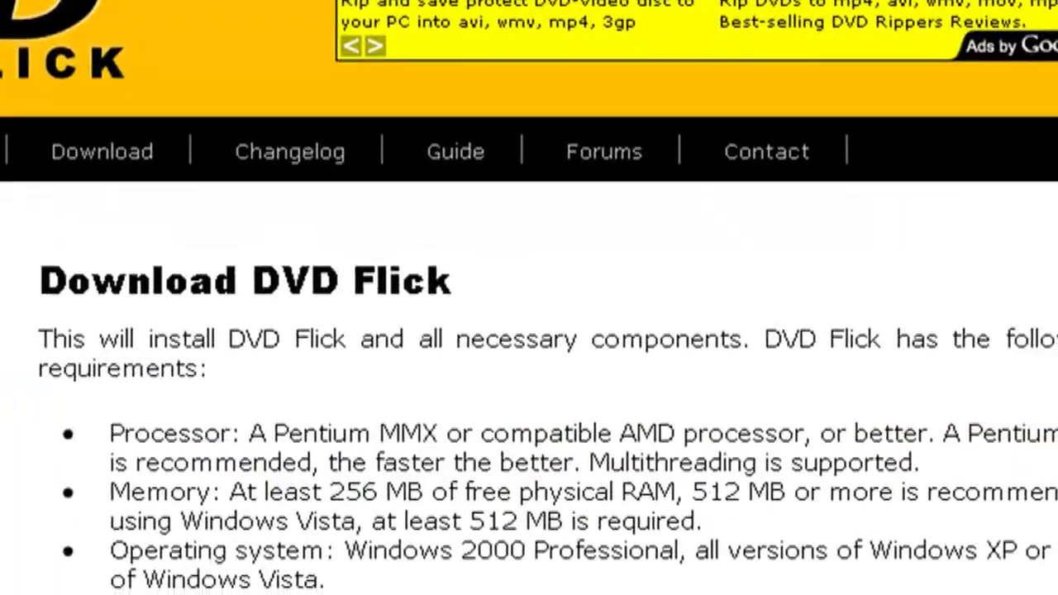
{"action": "scroll", "coordinate": [502, 467], "scroll_direction": "down", "scroll_amount": 3}
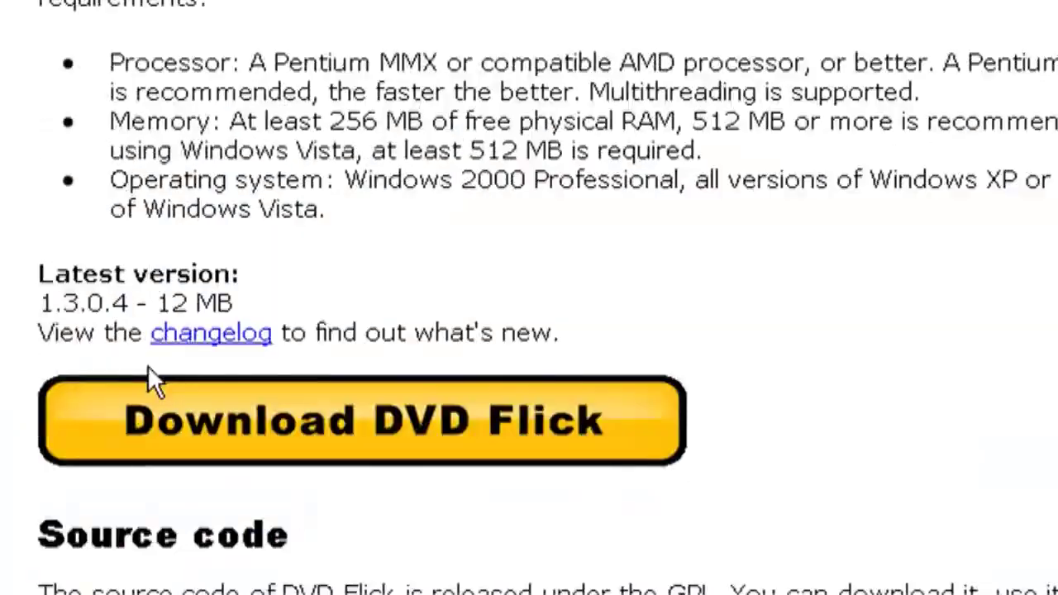
{"action": "left_click", "coordinate": [163, 419]}
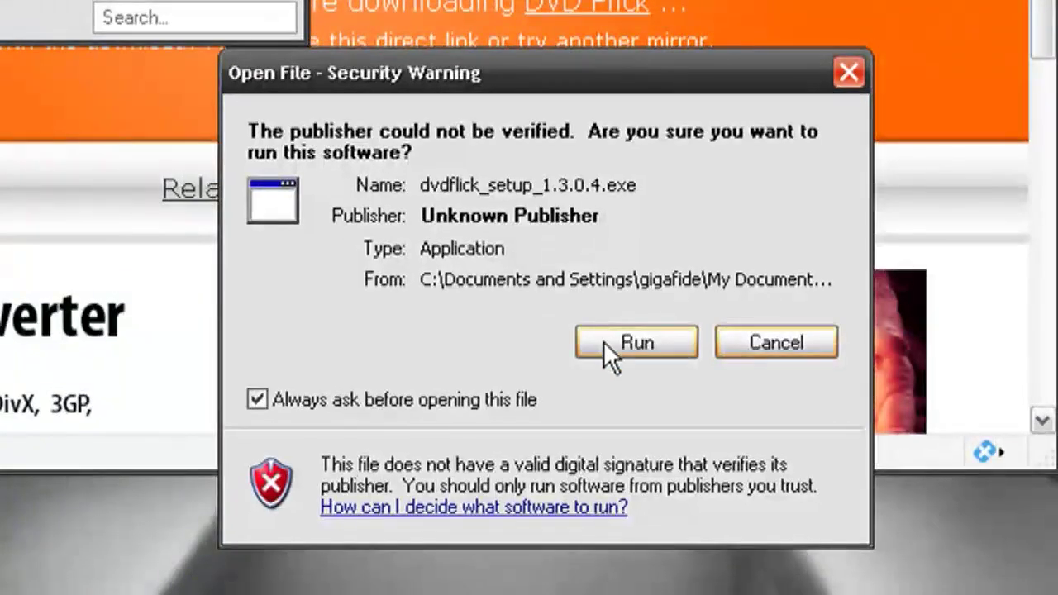
Run the DVD Flick installer, accepting the license agreement to continue setup
{"action": "left_click", "coordinate": [607, 342]}
{"action": "left_click", "coordinate": [732, 578]}
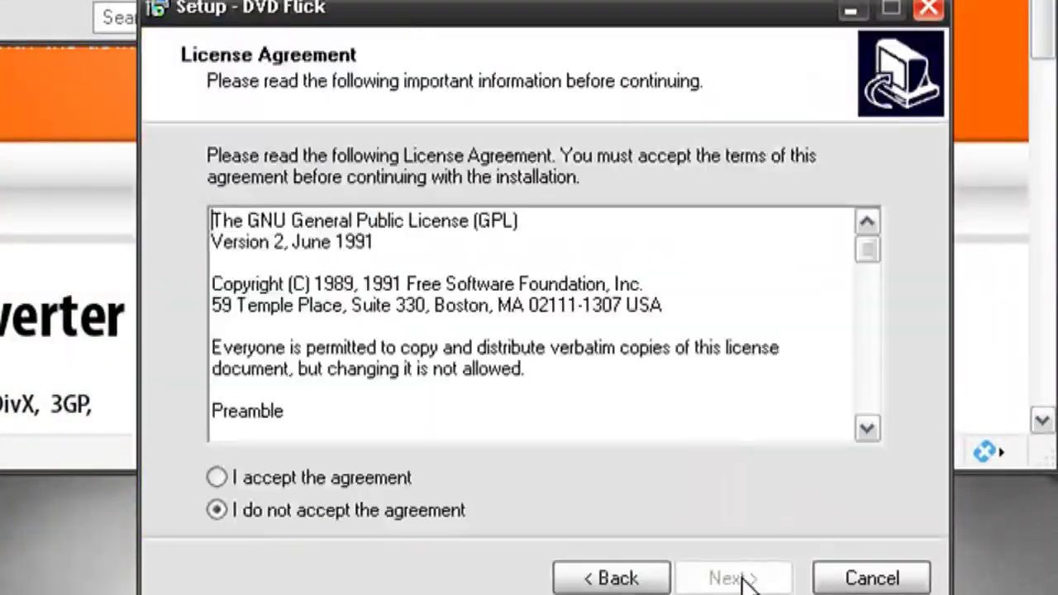
{"action": "left_click", "coordinate": [362, 484]}
{"action": "left_click", "coordinate": [732, 578]}
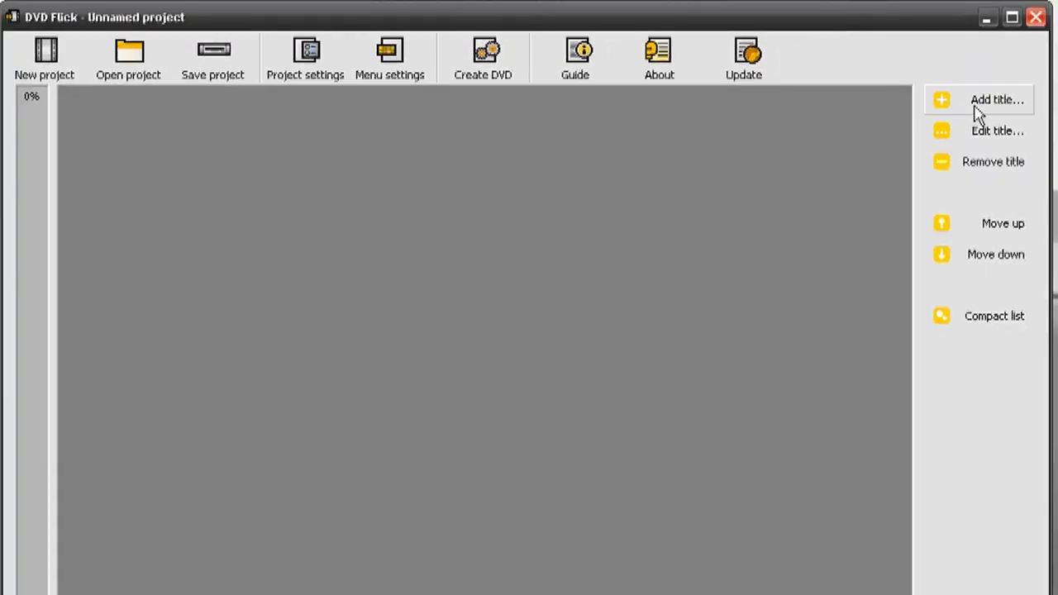
Add Sequence 01.avi from My Videos as the first title, then view and close Menu settings
{"action": "left_click", "coordinate": [975, 107]}
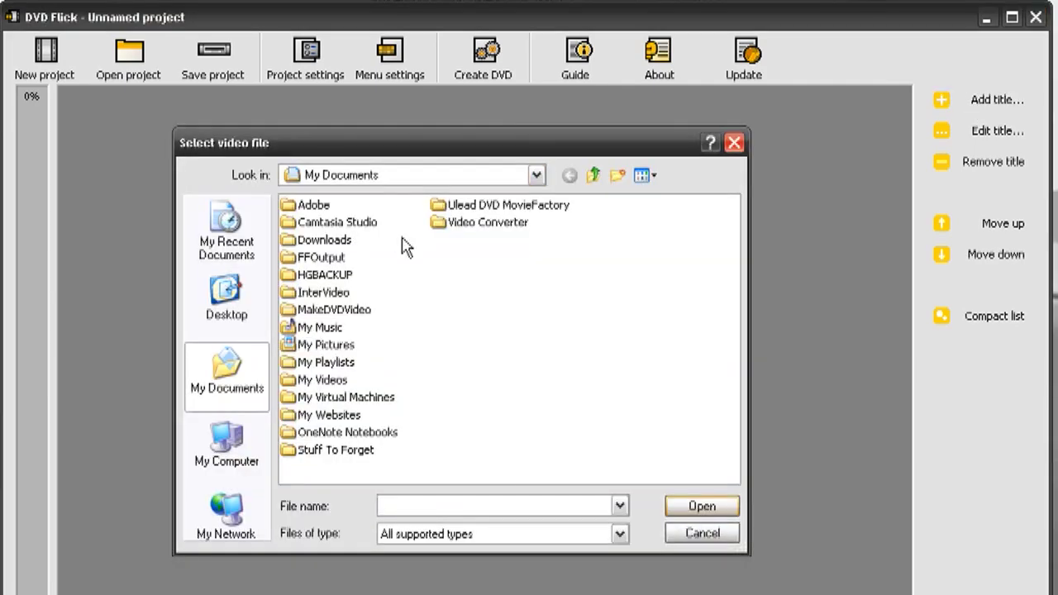
{"action": "double_click", "coordinate": [326, 381]}
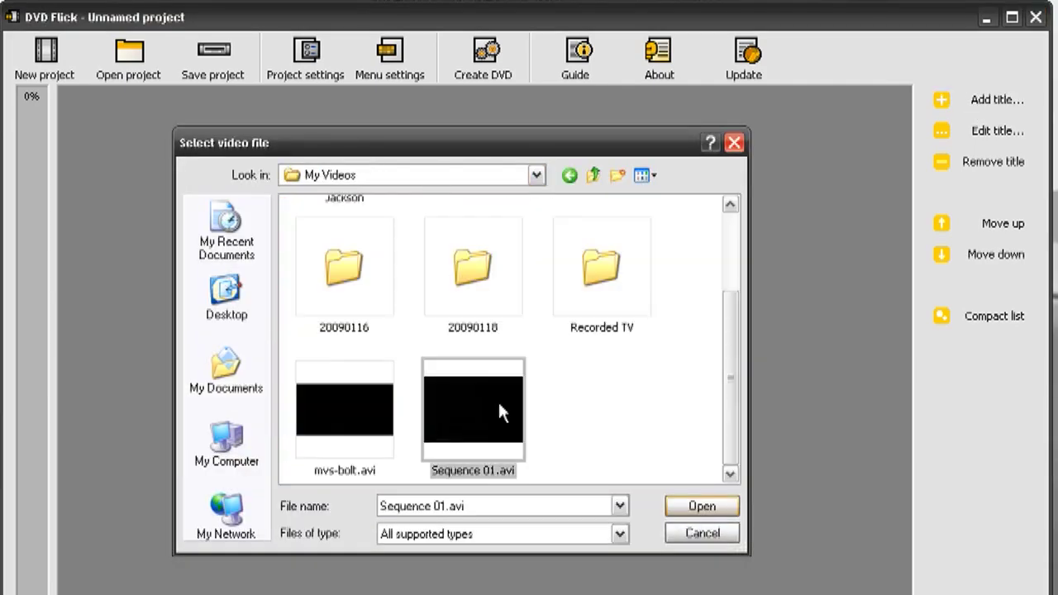
{"action": "left_click", "coordinate": [699, 506]}
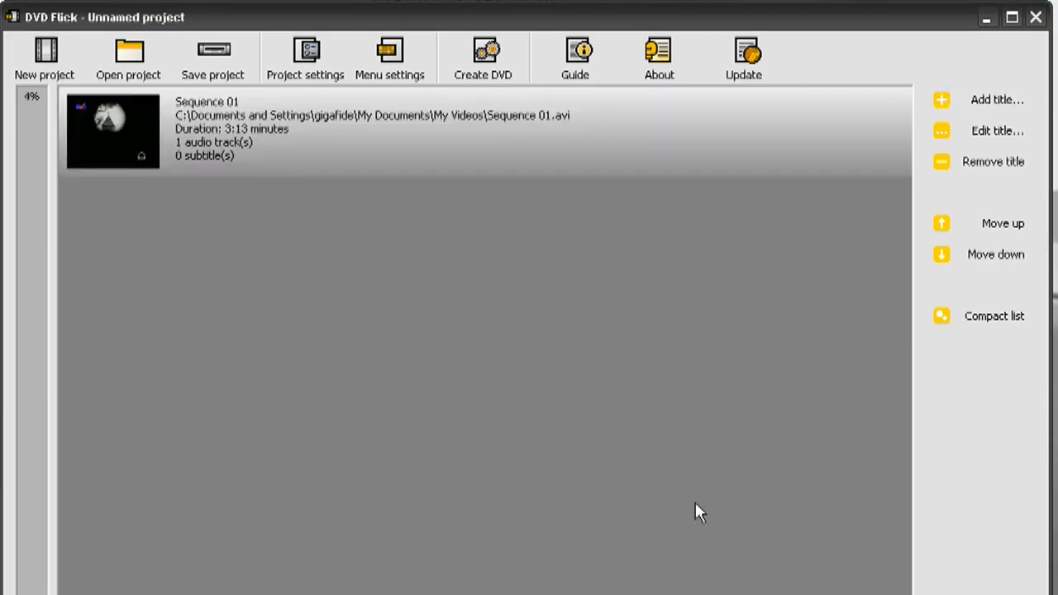
{"action": "left_click", "coordinate": [380, 60]}
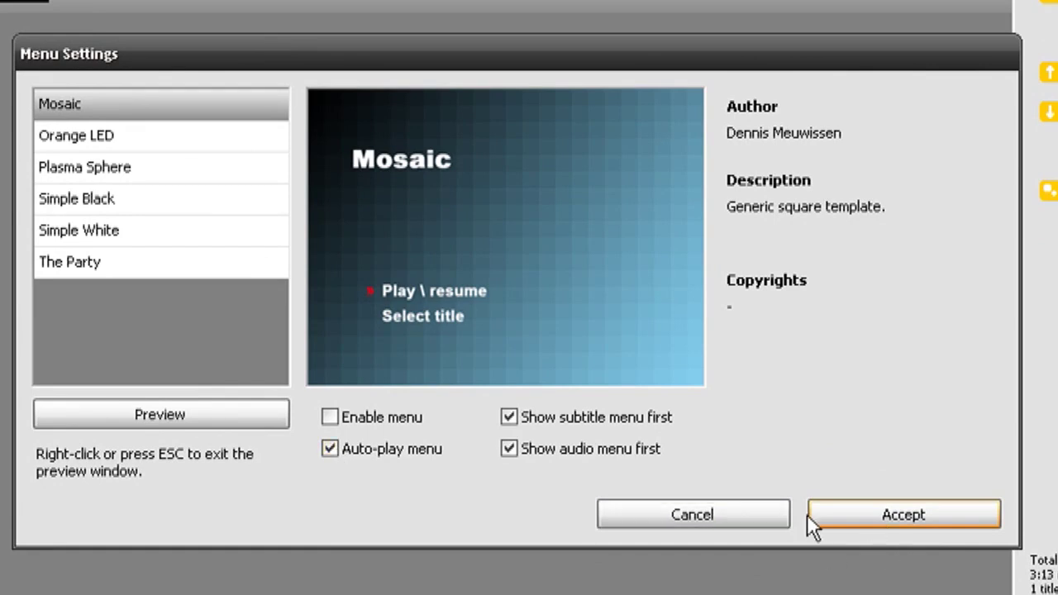
{"action": "left_click", "coordinate": [767, 513]}
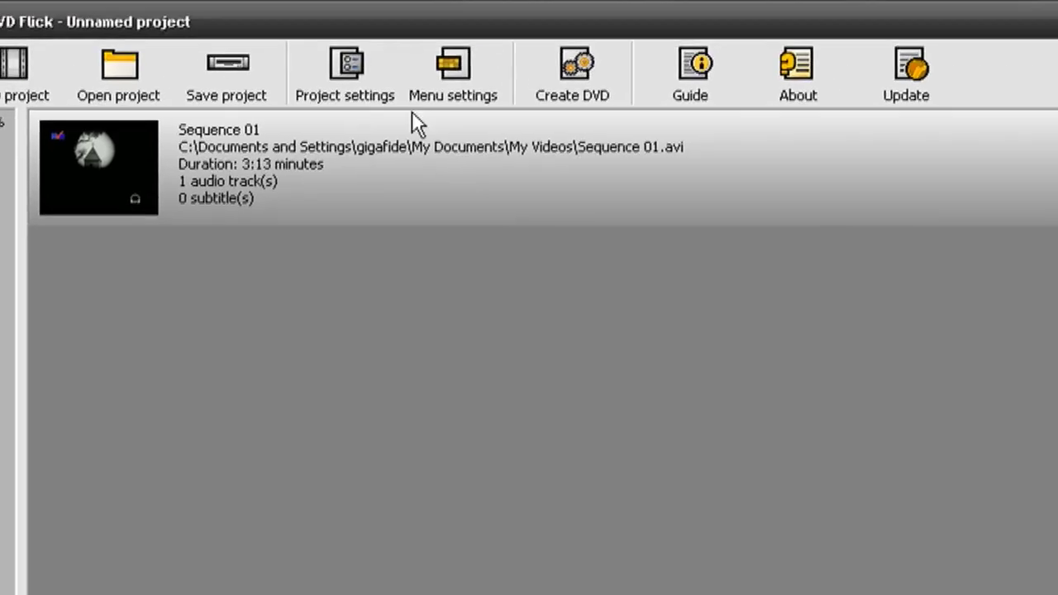
In Project settings, look through the Video, Audio and Playback pages, ending on Burning
{"action": "left_click", "coordinate": [359, 94]}
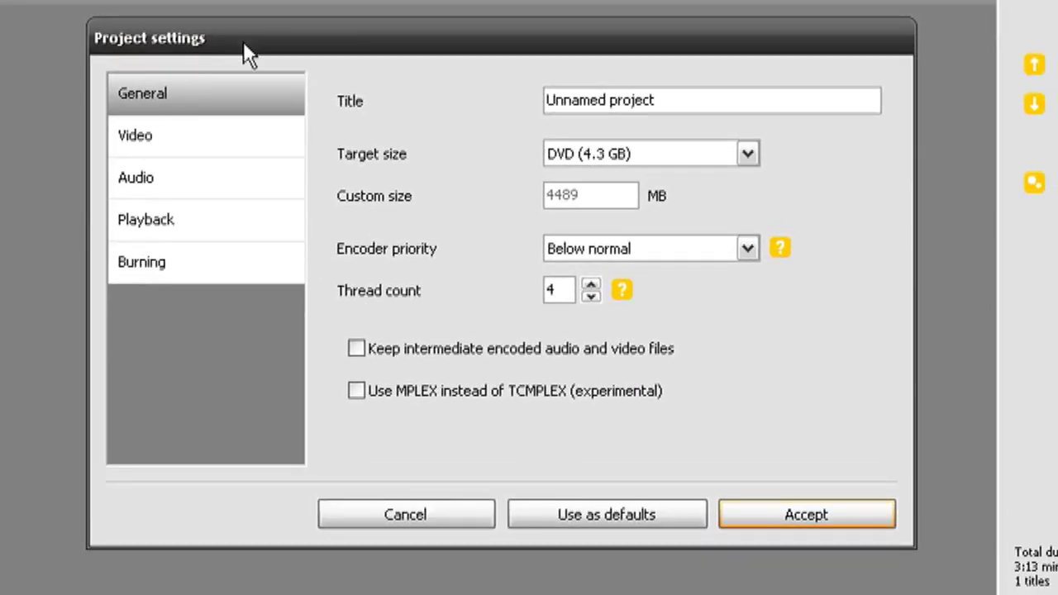
{"action": "left_click", "coordinate": [207, 136]}
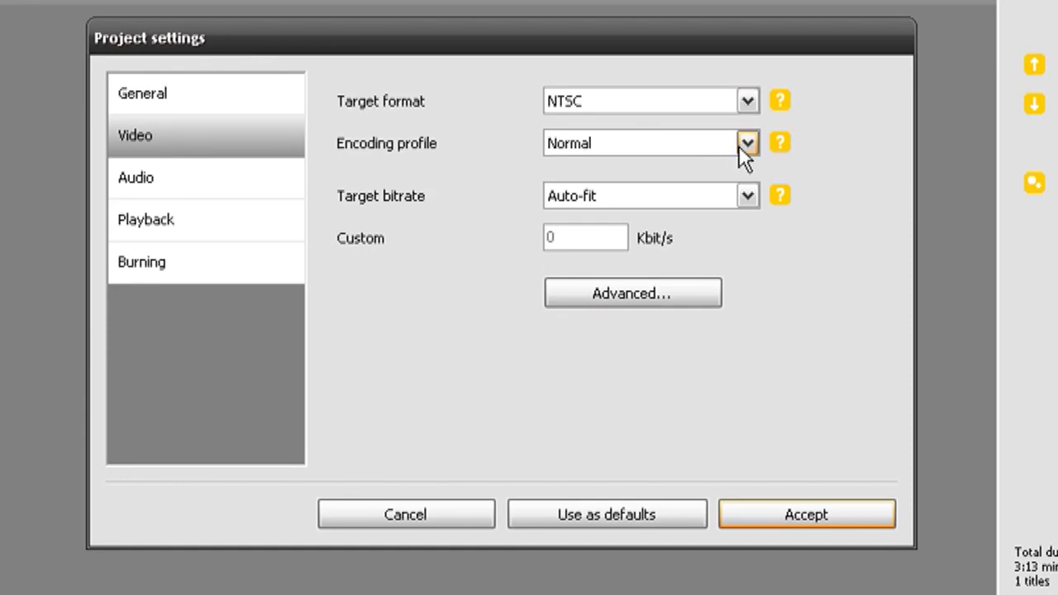
{"action": "left_click", "coordinate": [194, 183]}
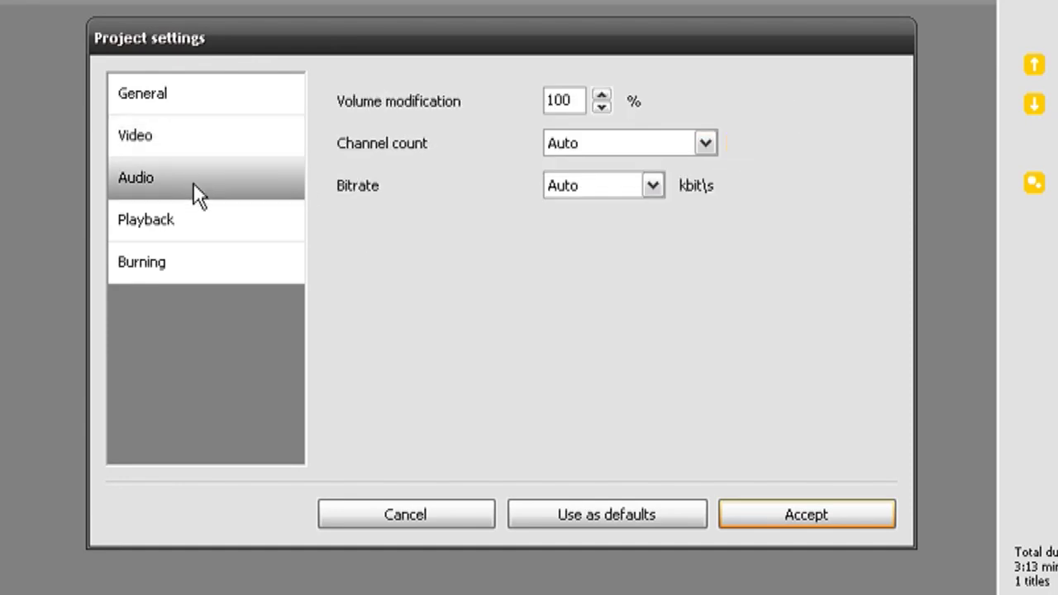
{"action": "left_click", "coordinate": [170, 222]}
{"action": "left_click", "coordinate": [182, 281]}
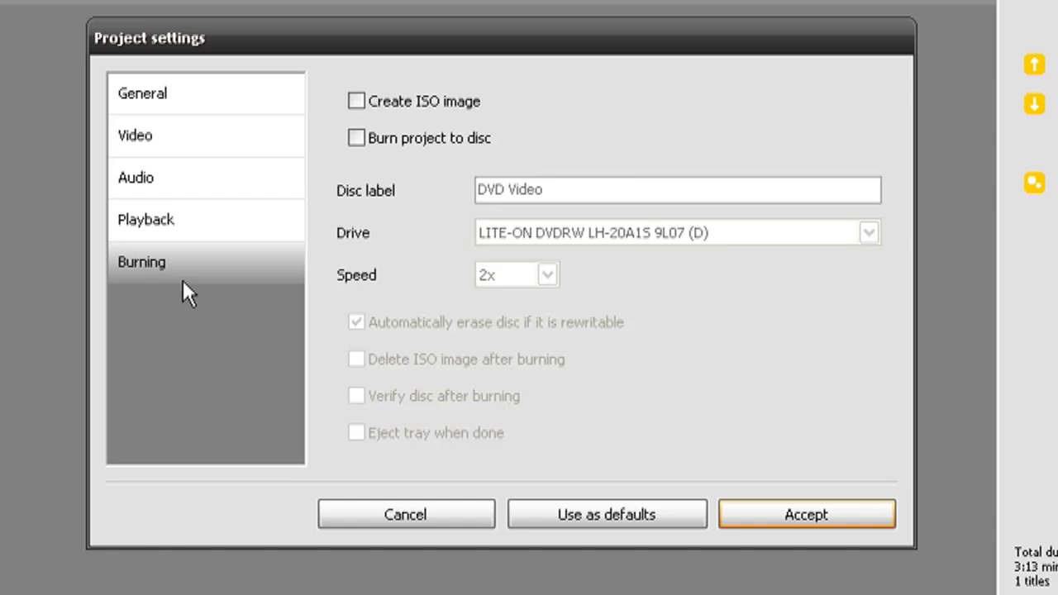
Enable an ISO image labelled my_video and burning to disc, then start creating the DVD
{"action": "left_click", "coordinate": [356, 103]}
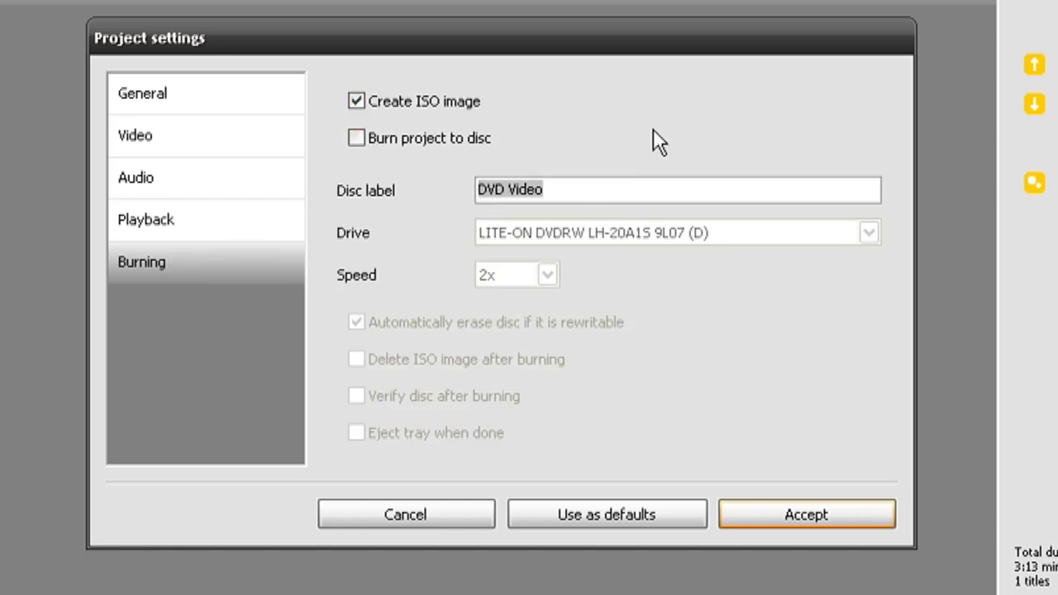
{"action": "type", "text": "my_v"}
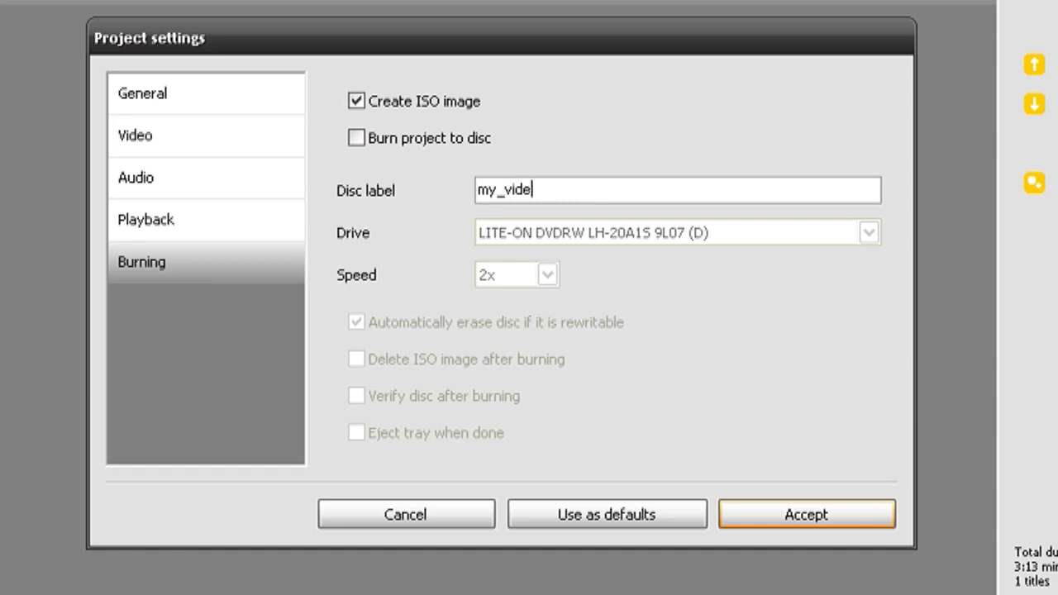
{"action": "left_click", "coordinate": [353, 139]}
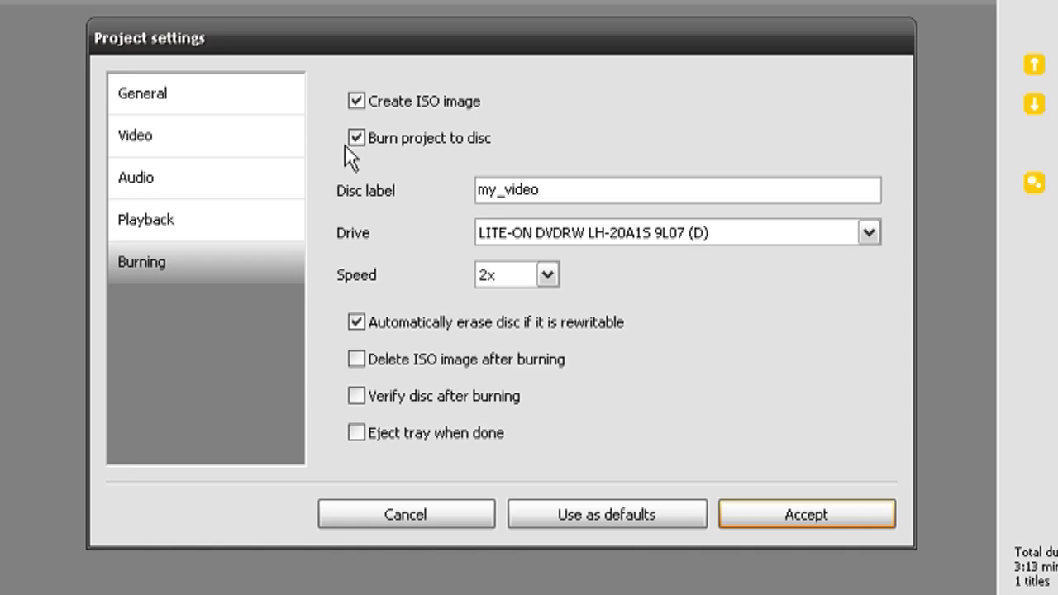
{"action": "left_click", "coordinate": [827, 533]}
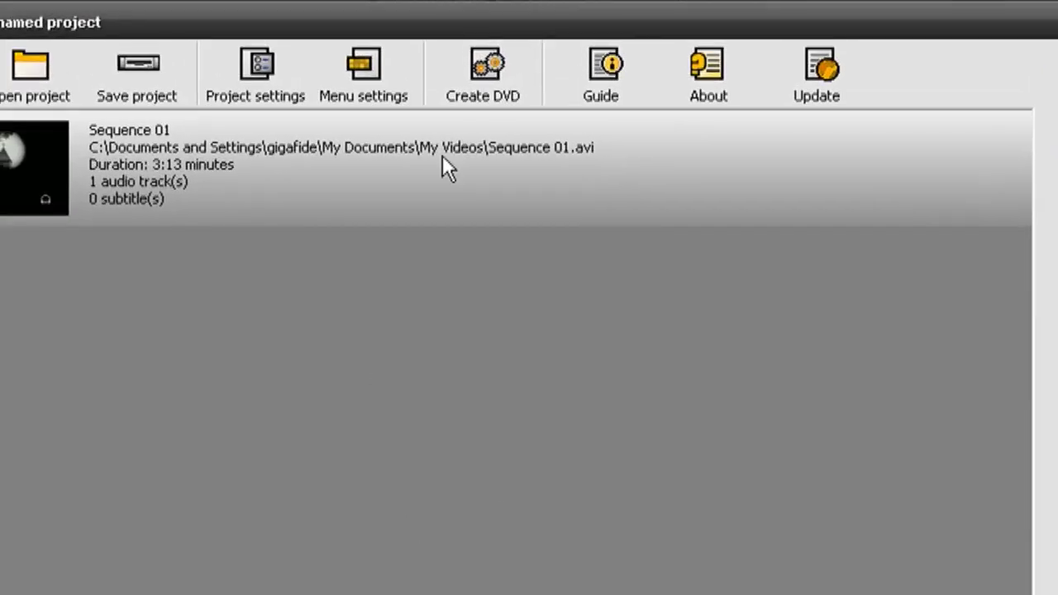
{"action": "left_click", "coordinate": [483, 74]}
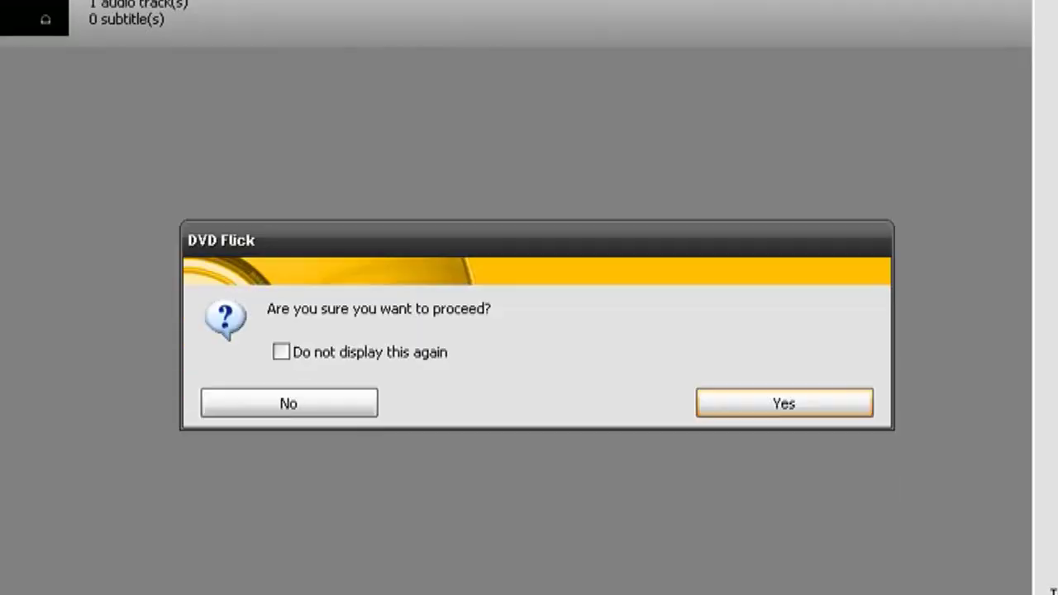
{"action": "left_click", "coordinate": [784, 374]}
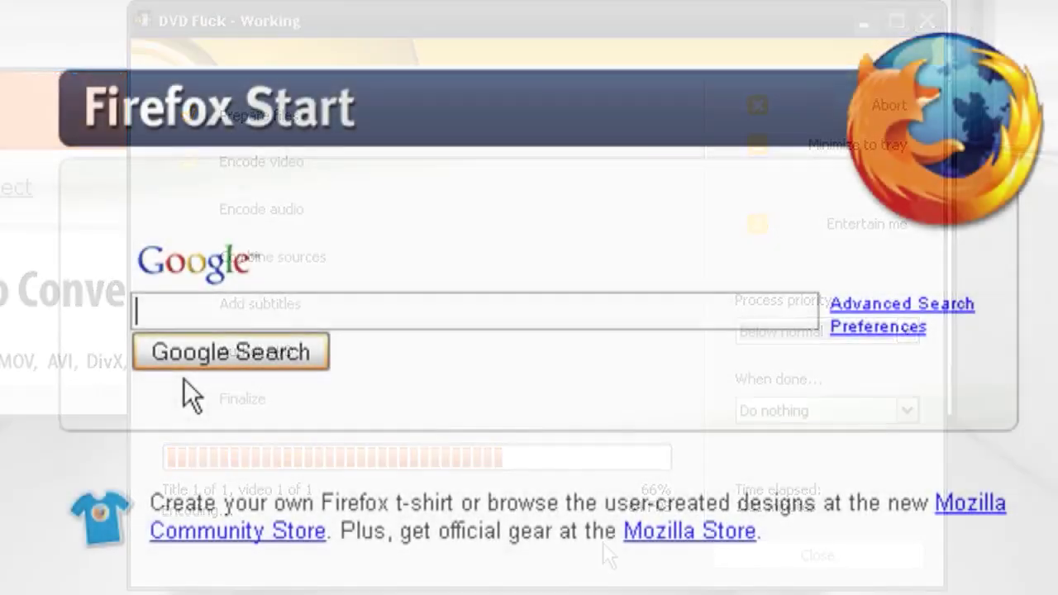
Search Google for 'media portal' and open a result
{"action": "type", "text": "media portal"}
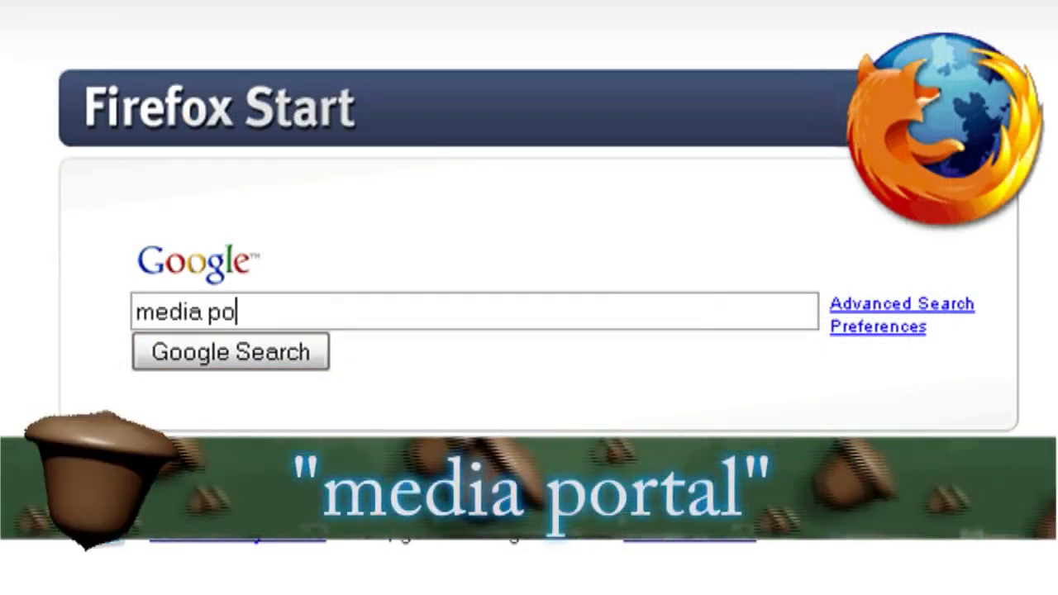
{"action": "key", "text": "Return"}
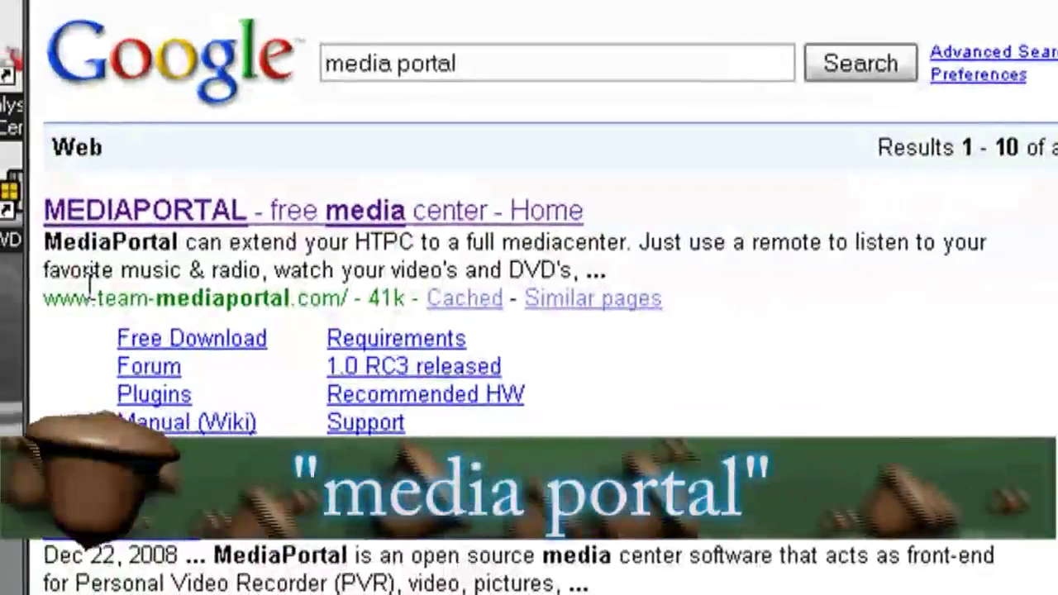
{"action": "left_click", "coordinate": [203, 355]}
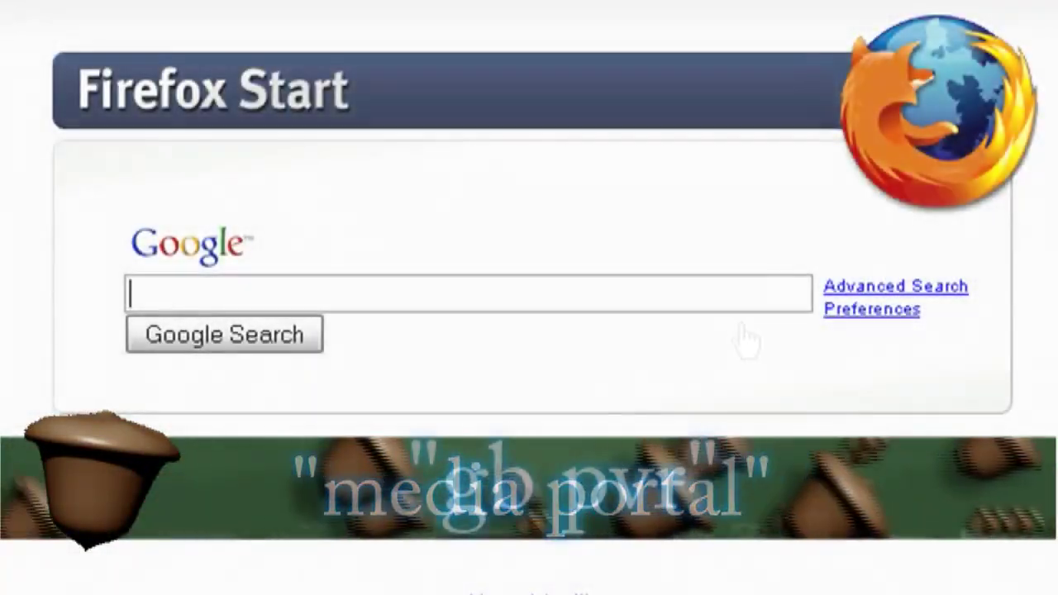
Search 'gb pvr', open the GB-PVR 1.3.11 forum announcement, and download GBPVR10311.msi
{"action": "type", "text": "gb pvr"}
{"action": "key", "text": "Return"}
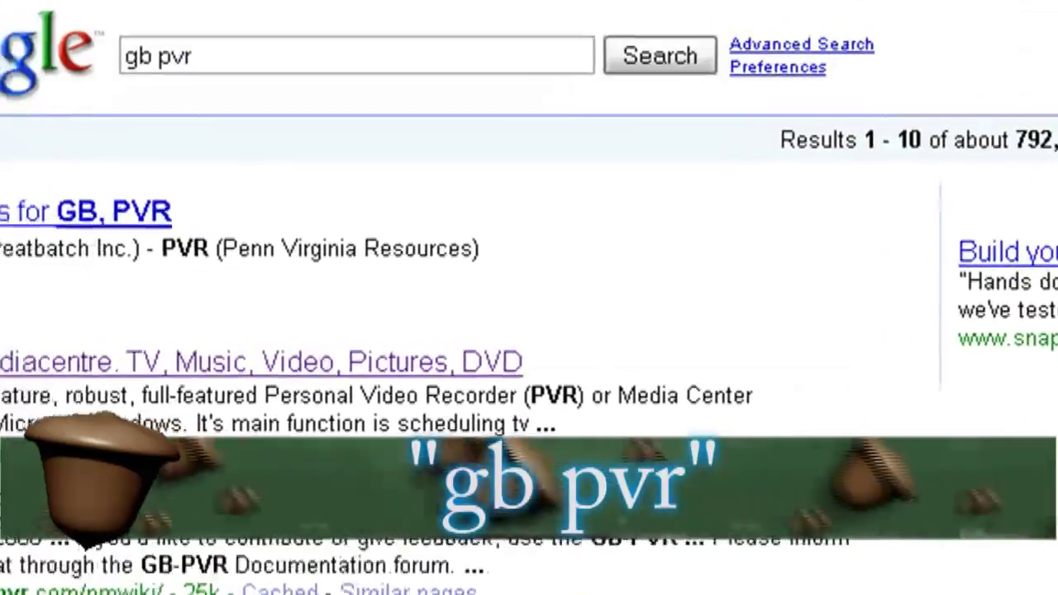
{"action": "left_click", "coordinate": [524, 378]}
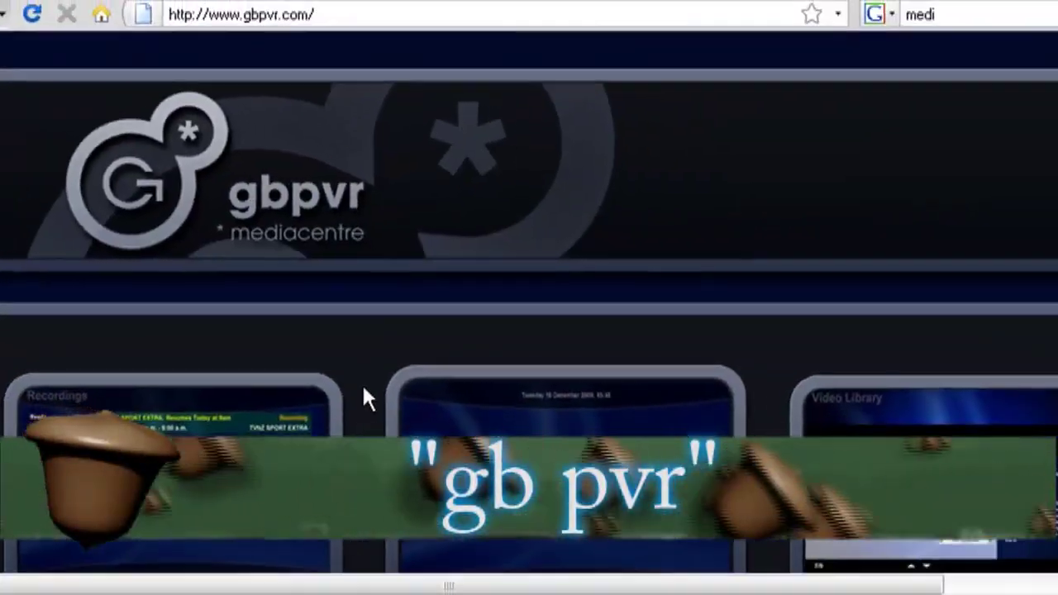
{"action": "scroll", "coordinate": [359, 383], "scroll_direction": "down", "scroll_amount": 10}
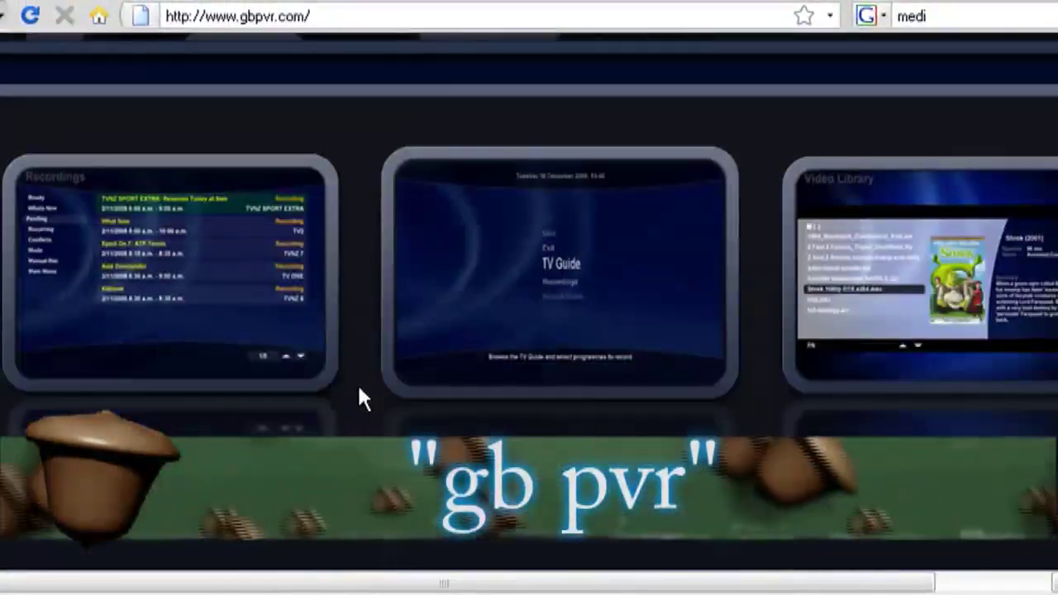
{"action": "scroll", "coordinate": [357, 382], "scroll_direction": "down", "scroll_amount": 2}
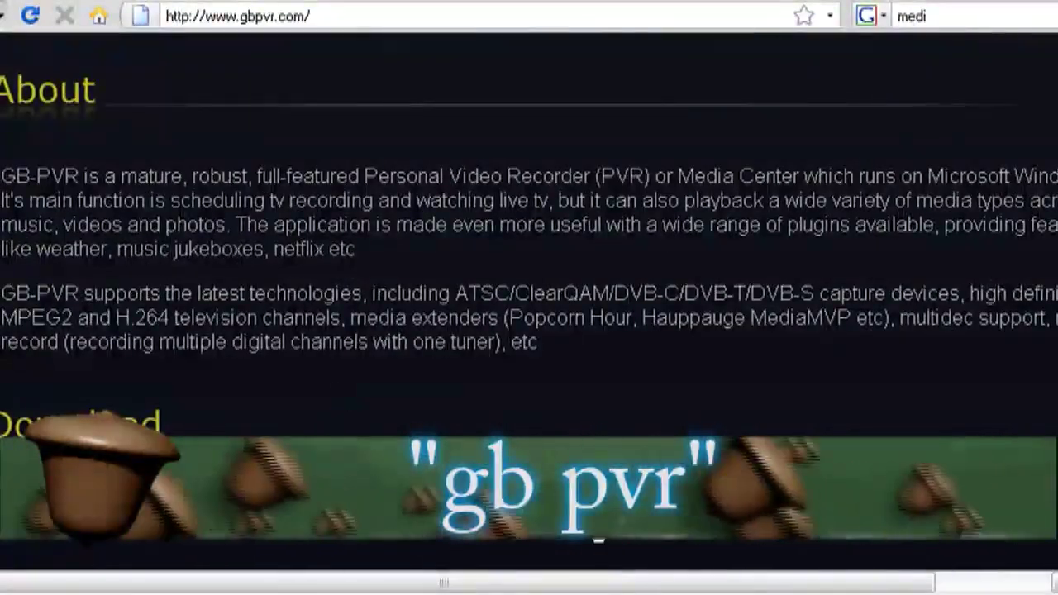
{"action": "left_click", "coordinate": [608, 537]}
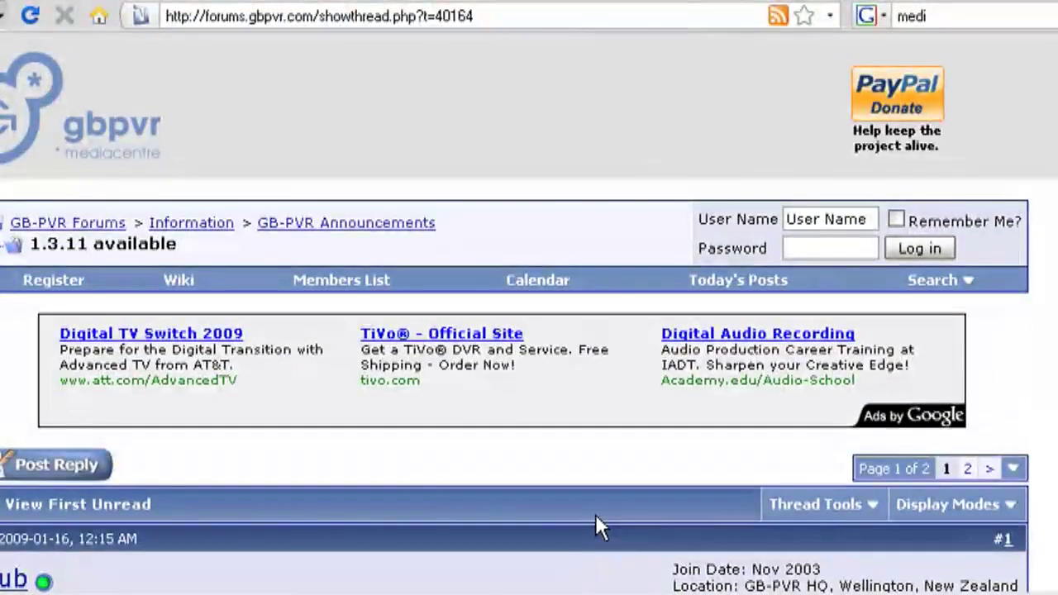
{"action": "scroll", "coordinate": [595, 514], "scroll_direction": "down", "scroll_amount": 10}
{"action": "left_click", "coordinate": [543, 183]}
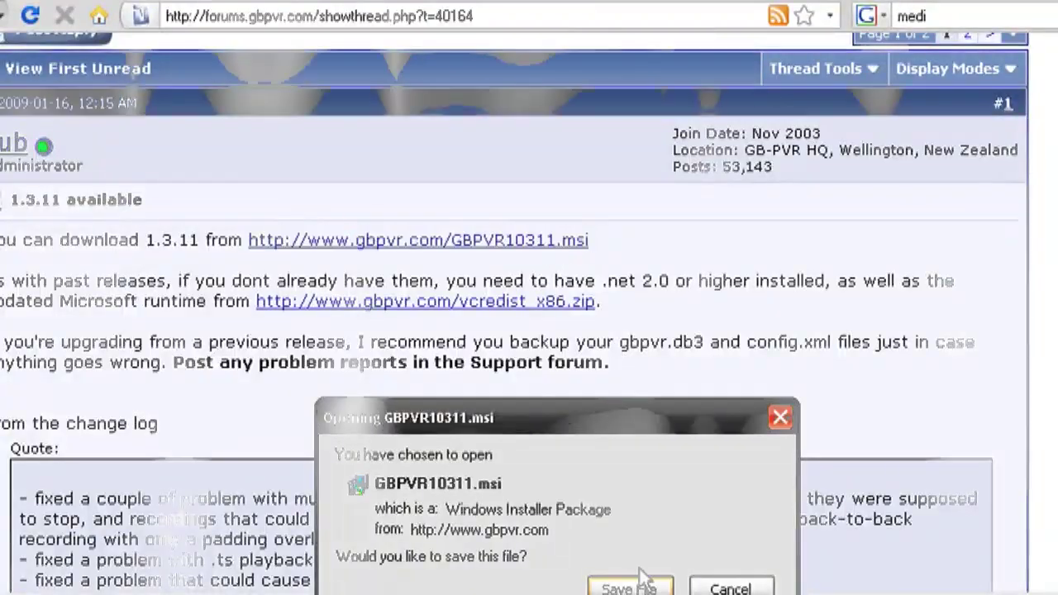